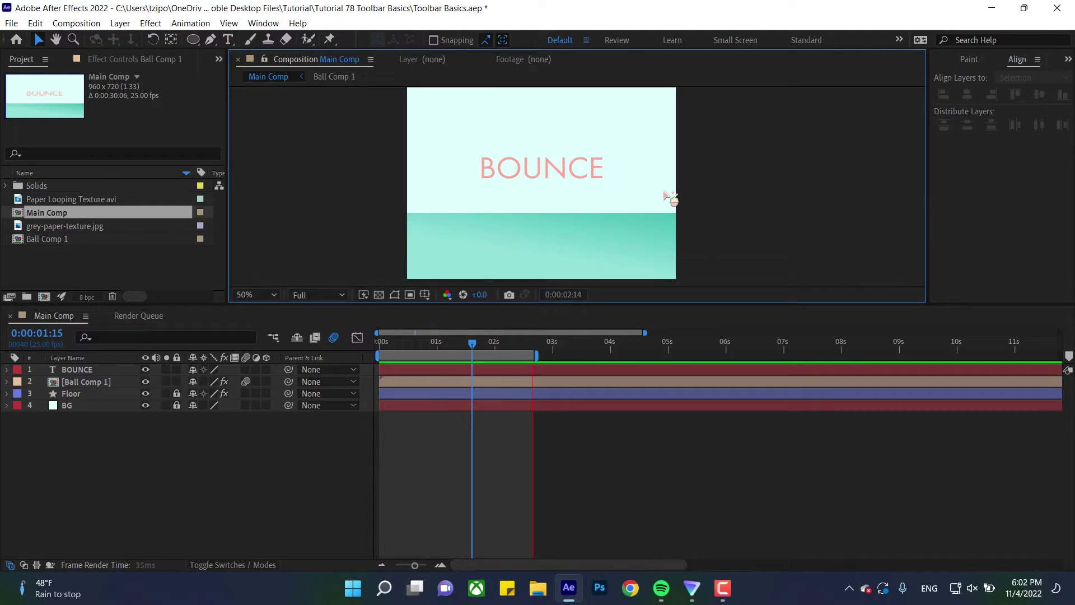
Stop the preview at 0:00:02:15 and lower the Timeline divider to enlarge the viewer.
key(space)
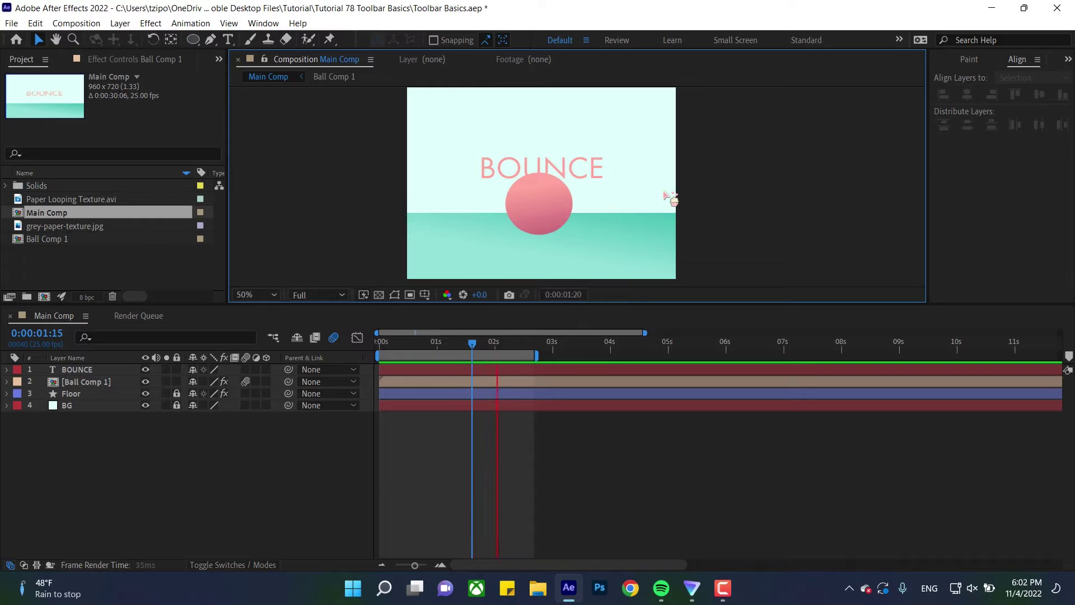
drag(514, 306, 503, 422)
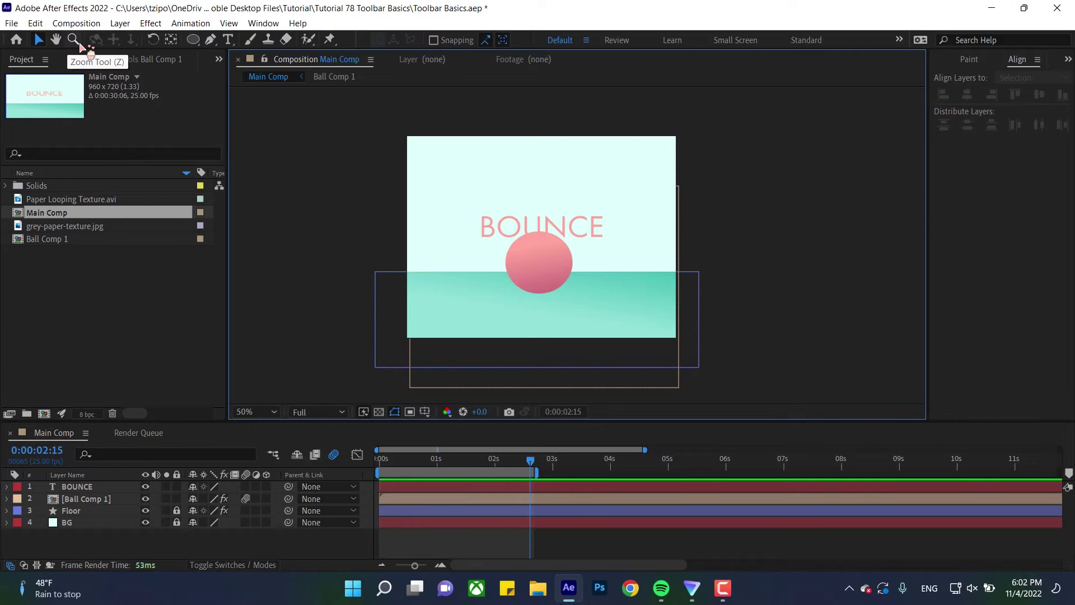
Switch between the Zoom (Z) and Selection (V) tools, finishing with the Zoom tool active.
click(76, 42)
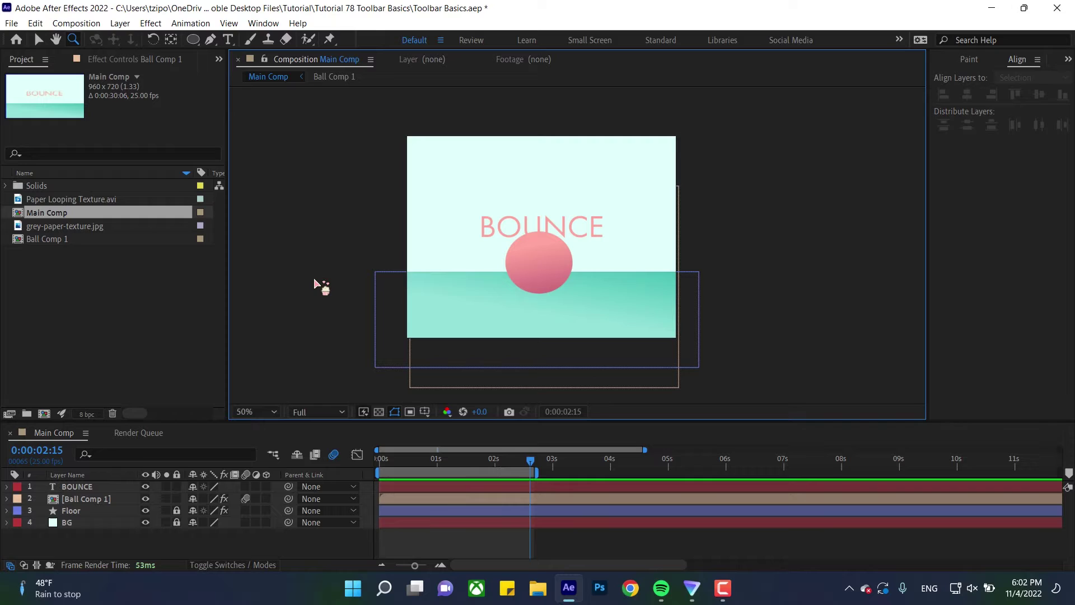
key(v)
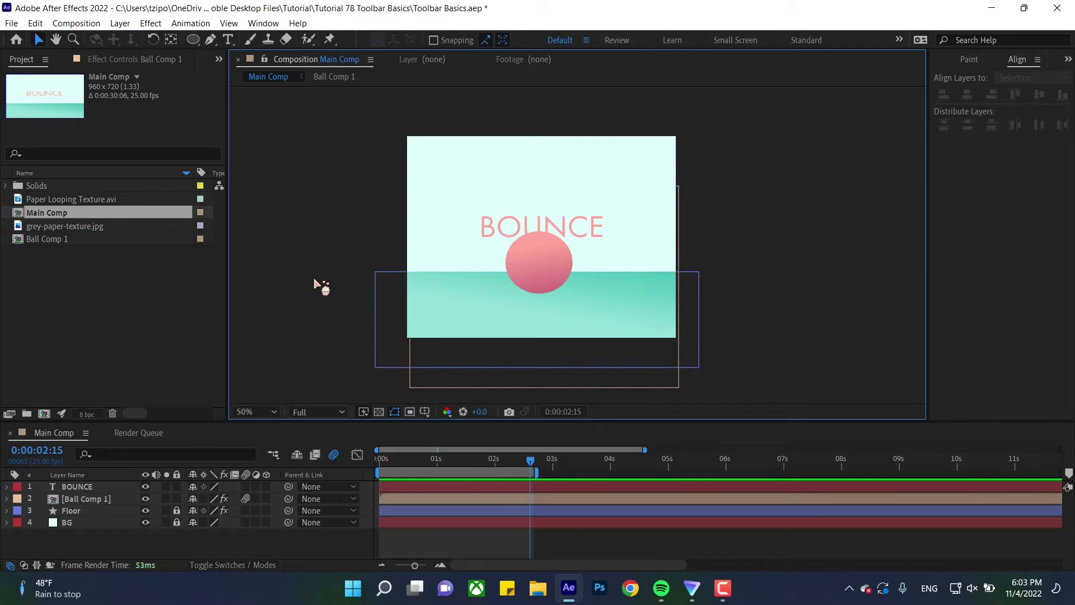
key(z)
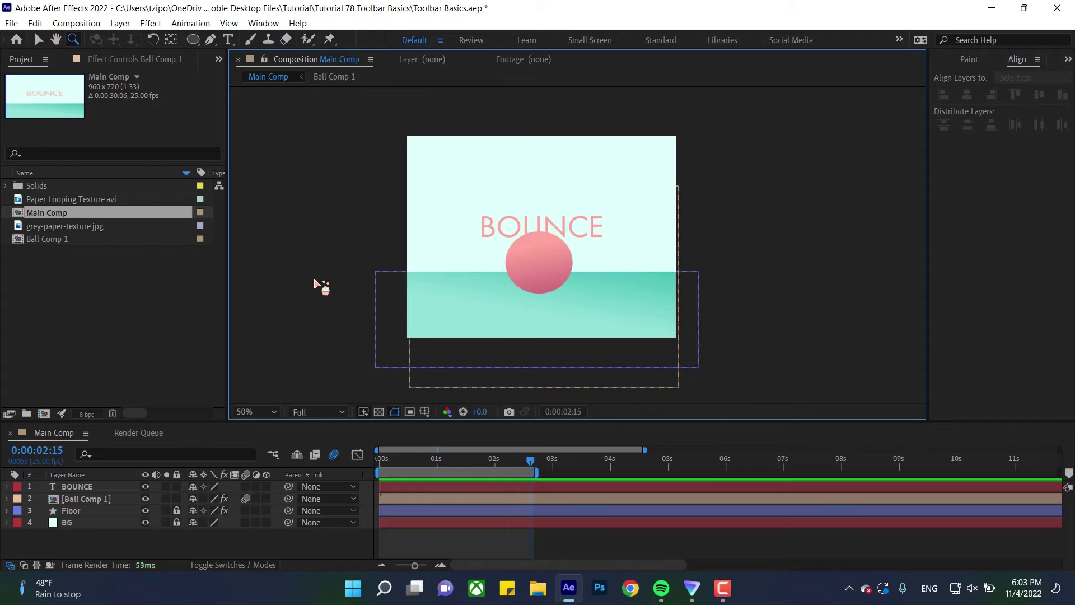
key(v)
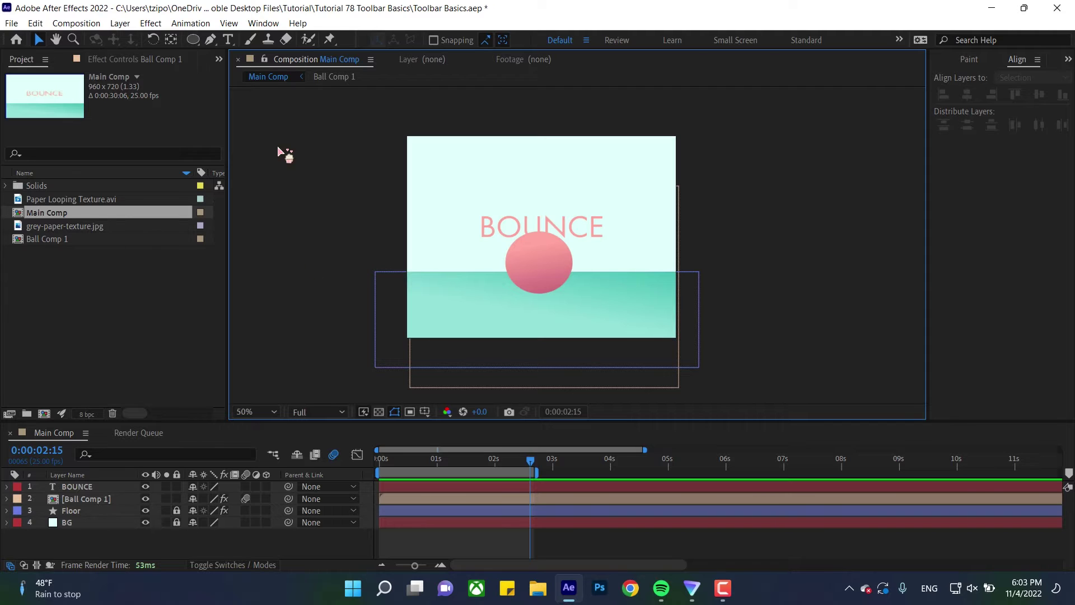
click(73, 39)
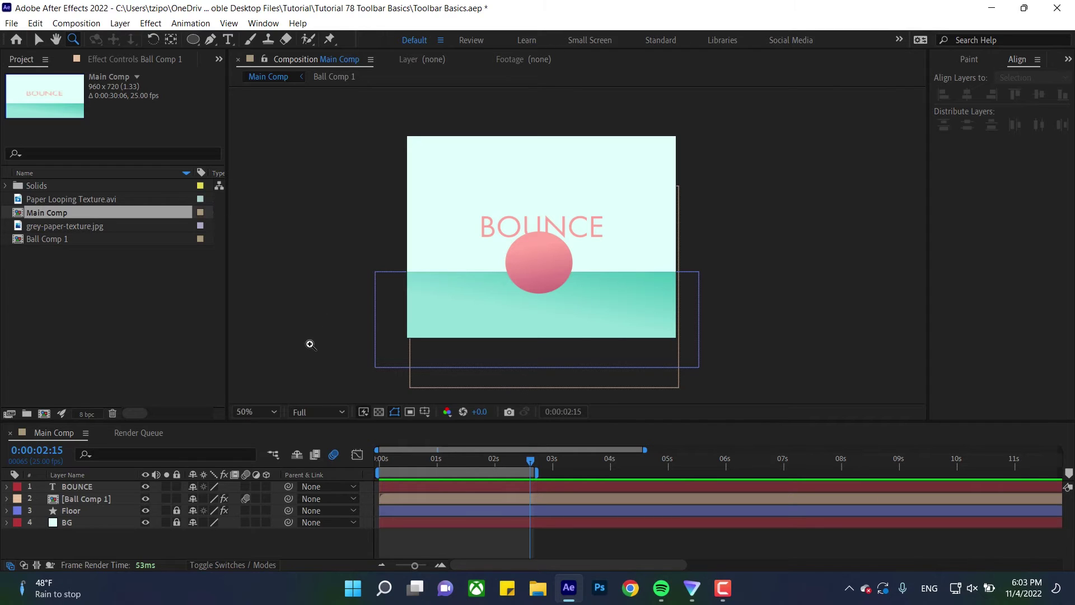
Zoom in on the ball's edge step by step up to 1600%.
click(399, 273)
click(399, 272)
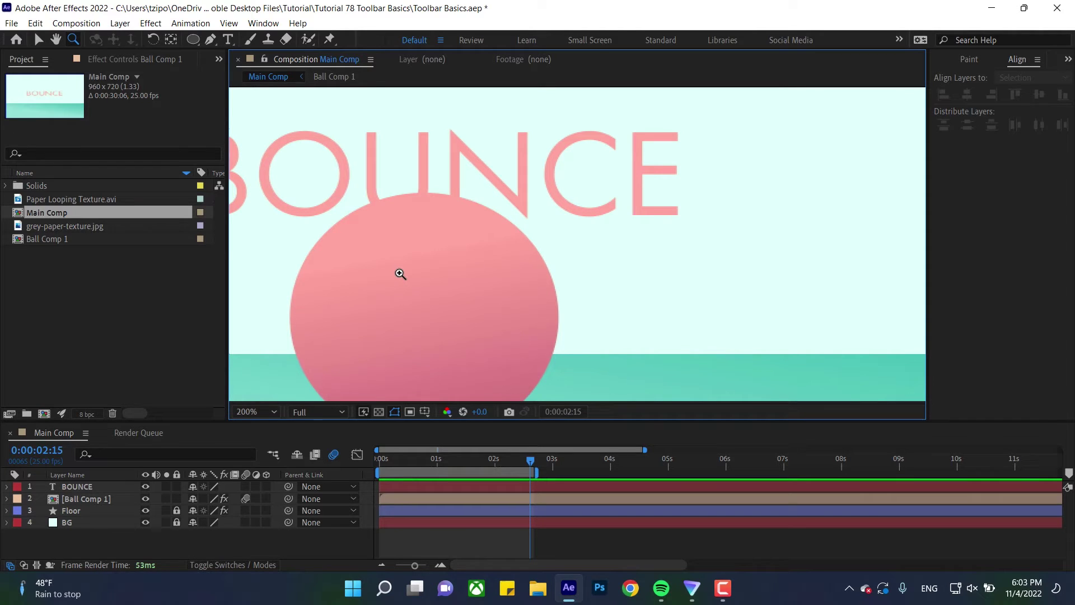
click(401, 274)
click(400, 274)
click(400, 274)
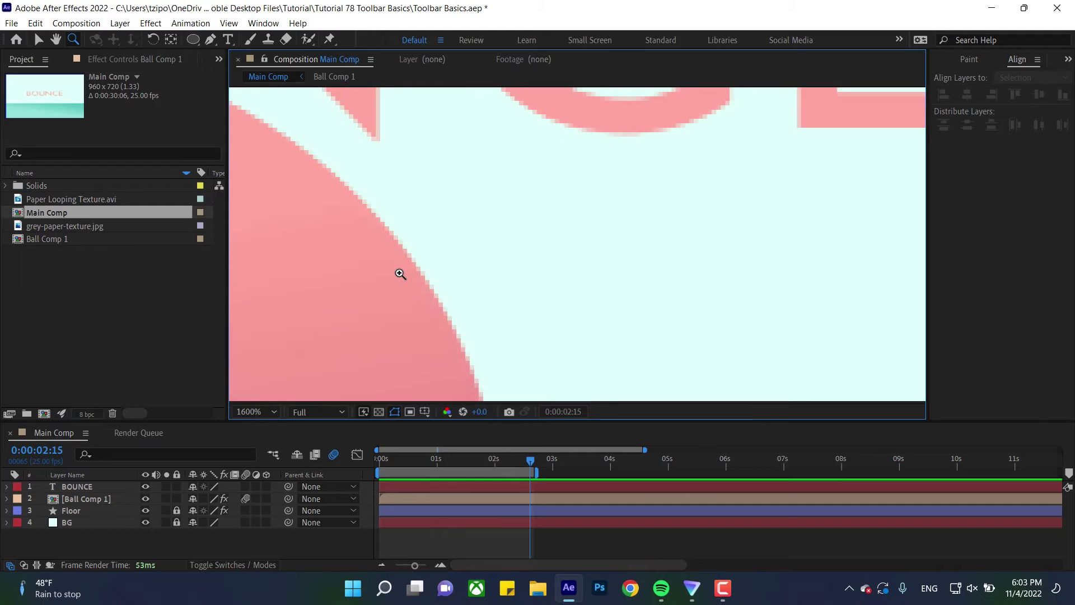
click(400, 274)
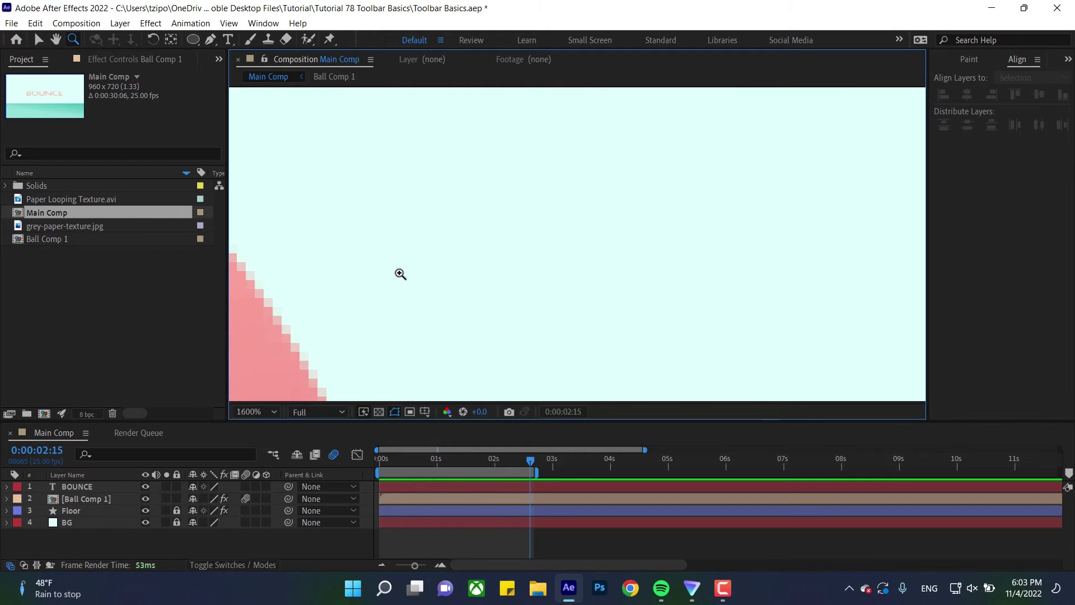
Zoom back out through 50% and 25%, settling the Main Comp view at 100%.
alt+click(400, 274)
alt+click(401, 274)
alt+click(400, 274)
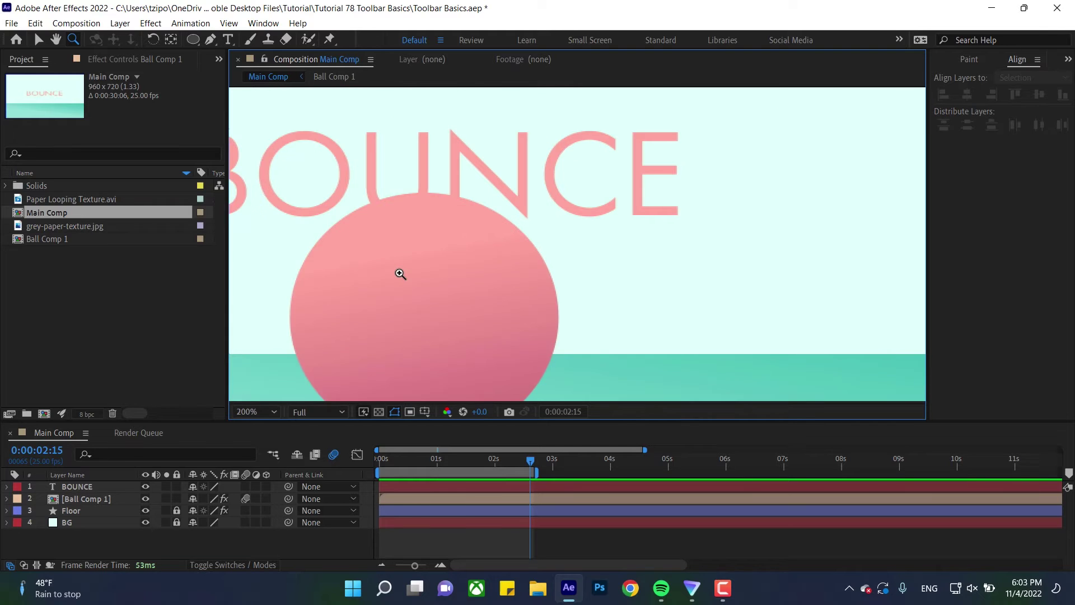
alt+click(400, 274)
alt+click(401, 274)
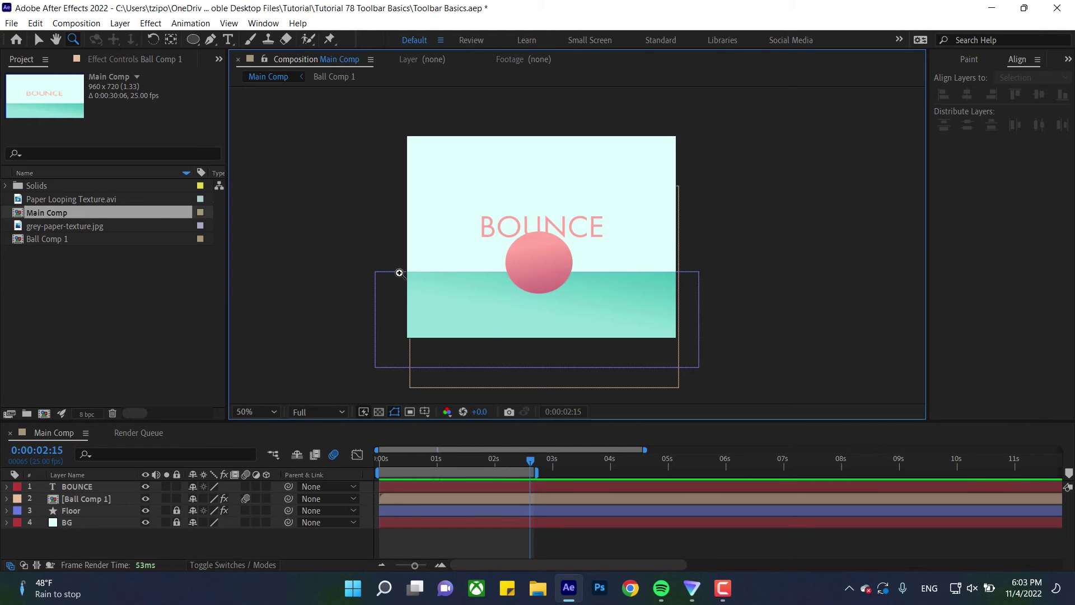
alt+click(399, 273)
click(400, 273)
click(399, 272)
alt+click(400, 272)
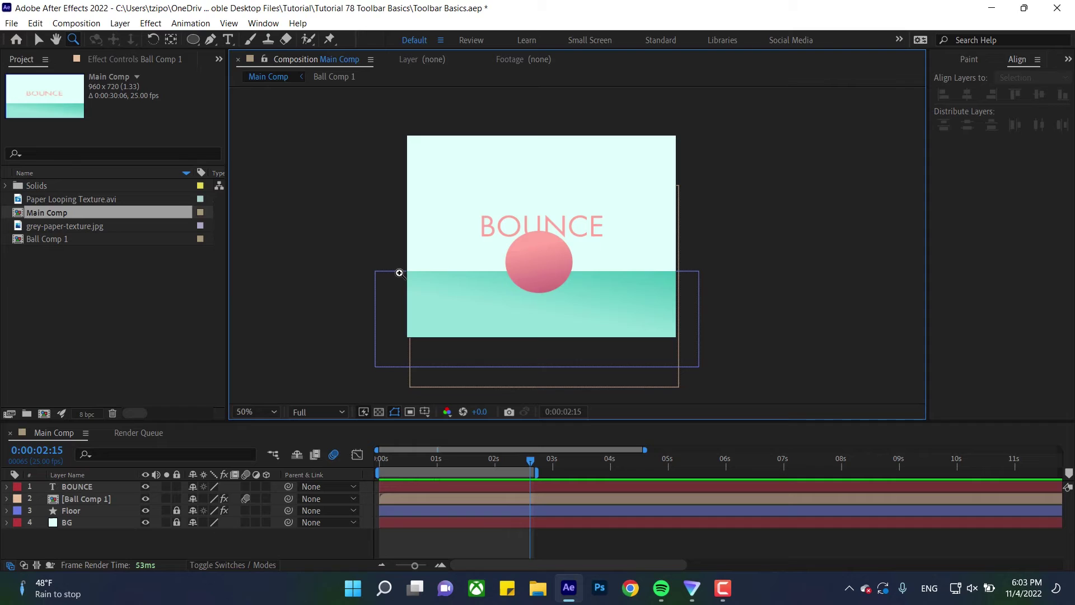
alt+click(399, 273)
click(399, 273)
click(399, 273)
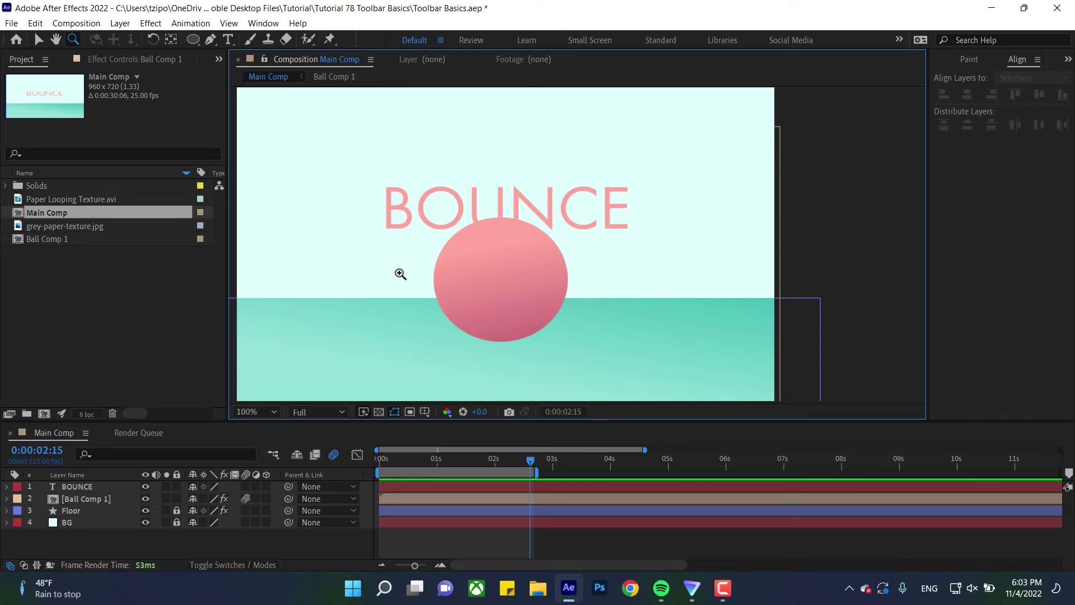
With the Hand tool (H), pan the 100% view so the BOUNCE title and ball sit lower left.
key(h)
drag(335, 244, 398, 247)
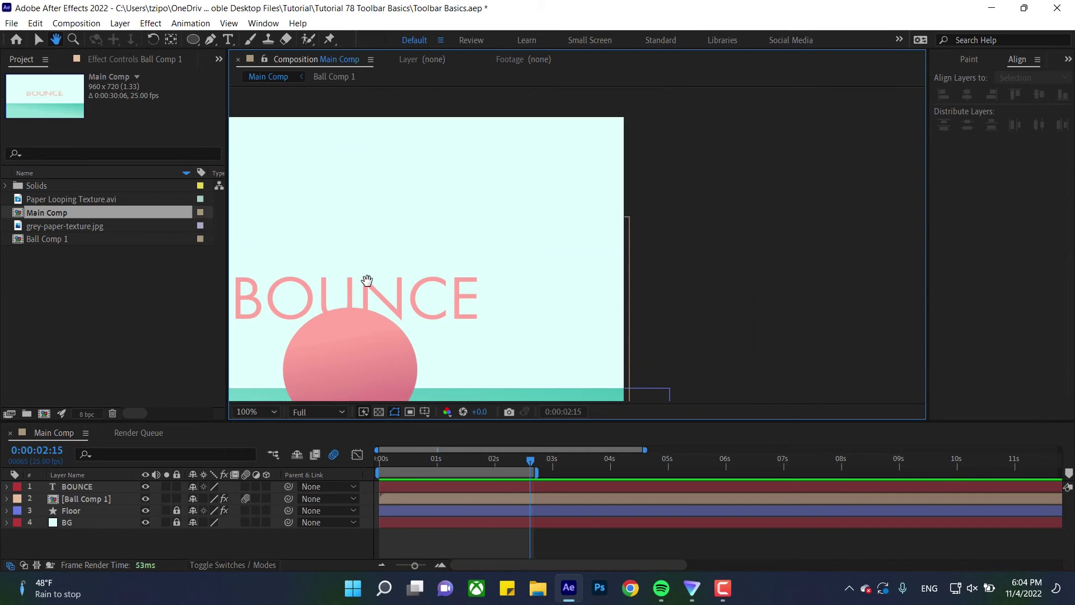
Switch between the Selection (V) and Hand (H) tools, ending on Selection.
key(v)
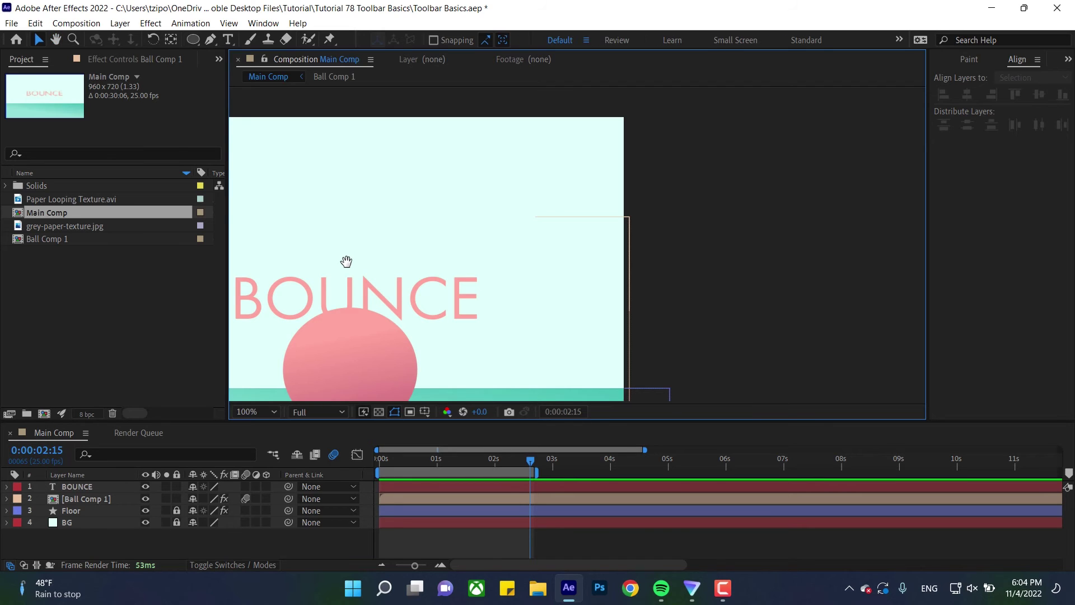
key(h)
key(v)
key(h)
key(v)
key(h)
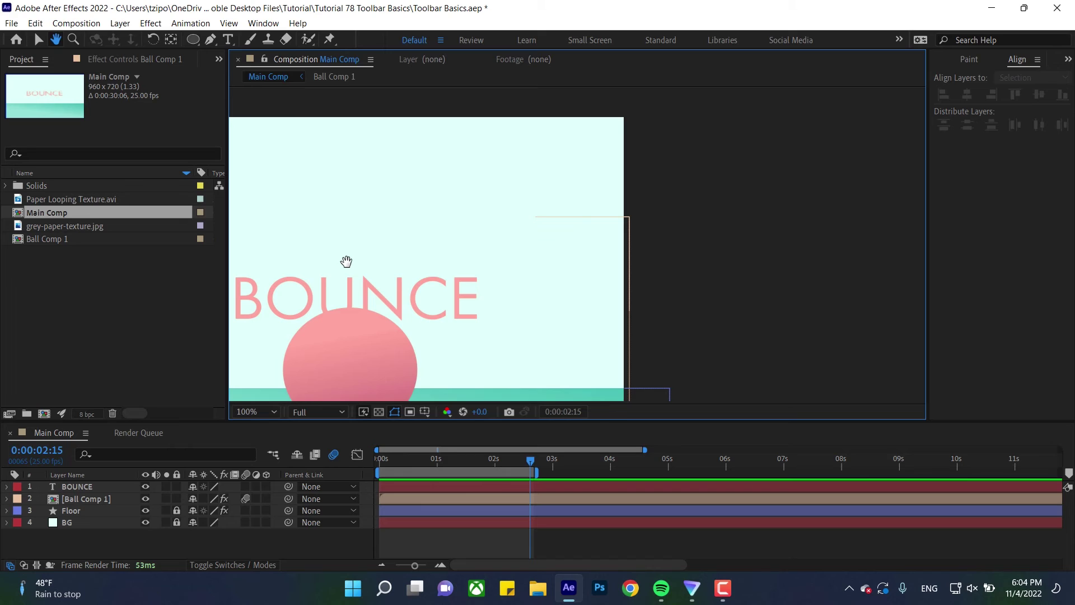
key(v)
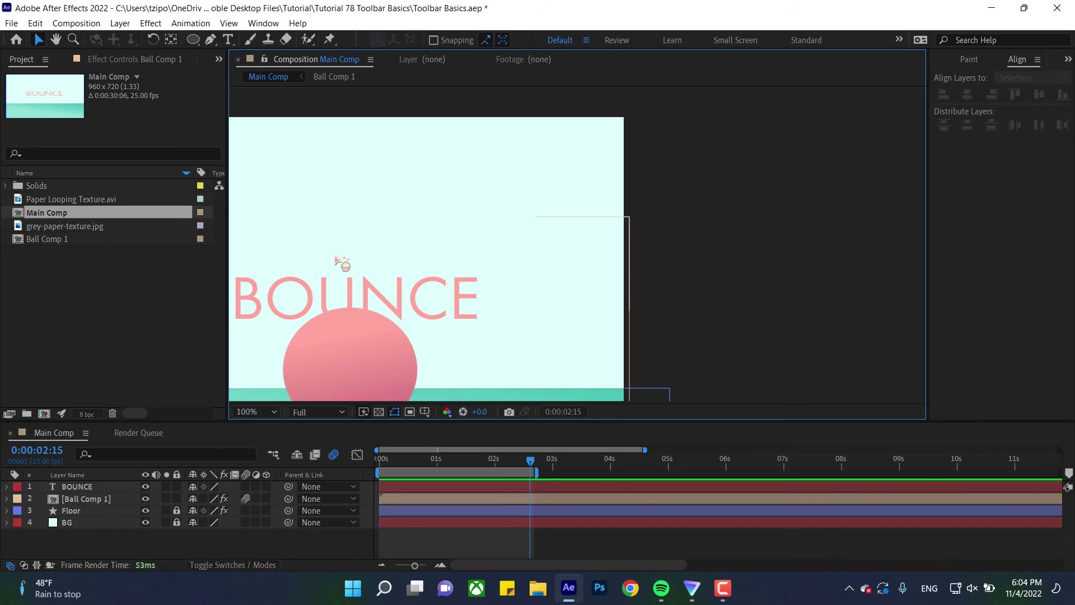
Zoom out to 50% with the comma key and pan to recentre the whole comp.
key(comma)
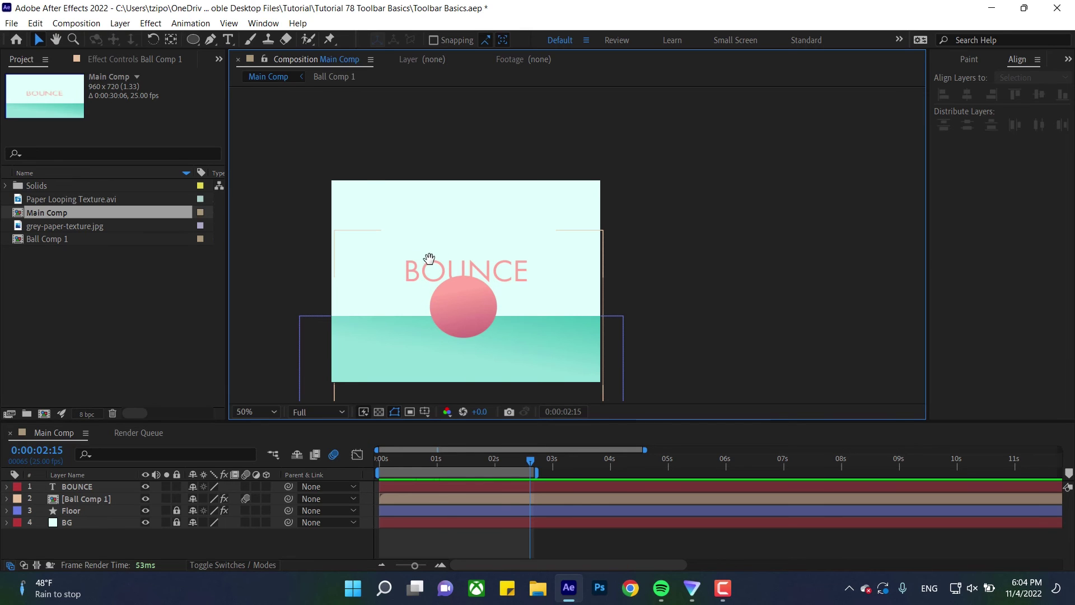
key(h)
drag(410, 274, 472, 218)
key(v)
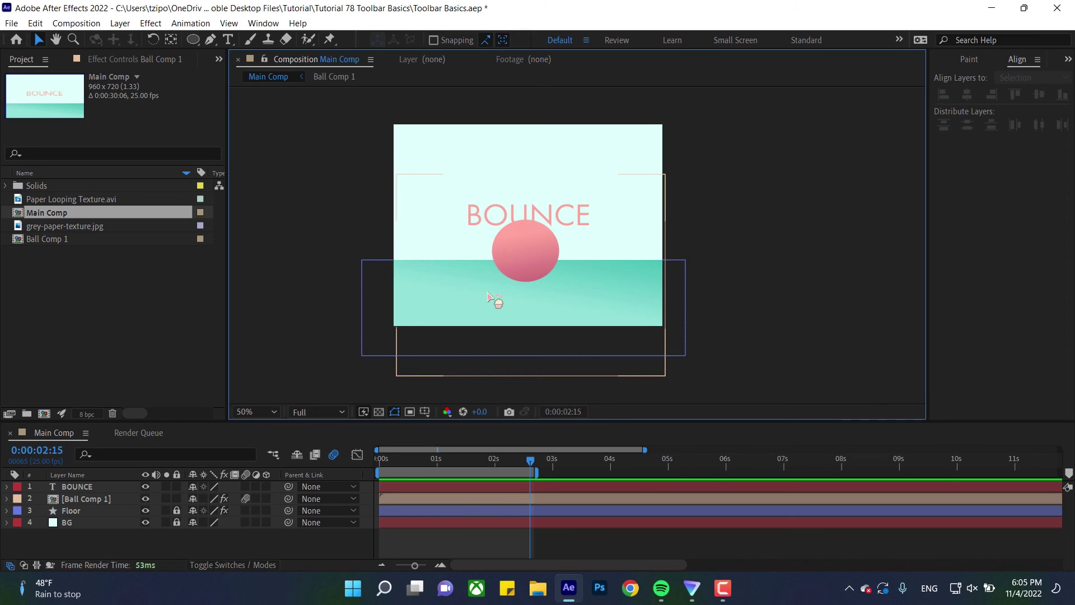
Unlock the Floor layer, undoing an accidental move of Ball Comp 1.
click(192, 510)
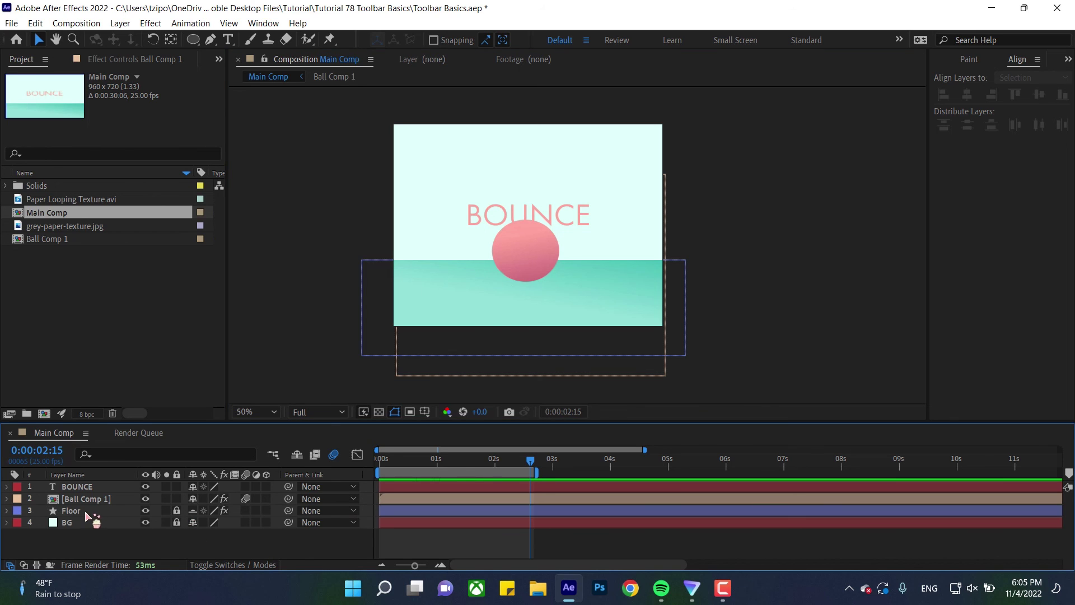
click(176, 510)
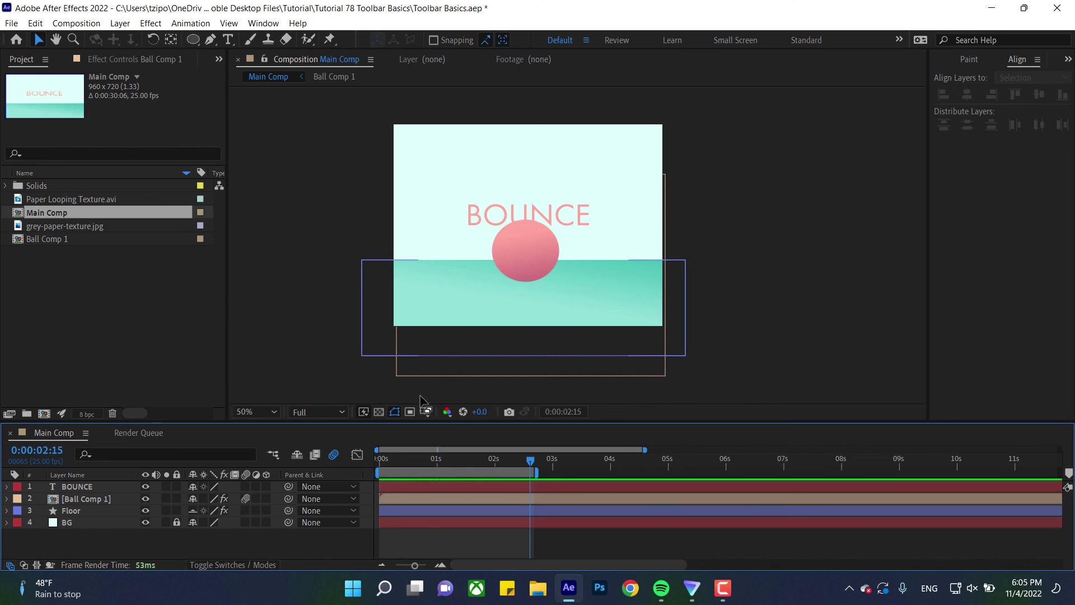
drag(413, 311, 427, 252)
key(ctrl+z)
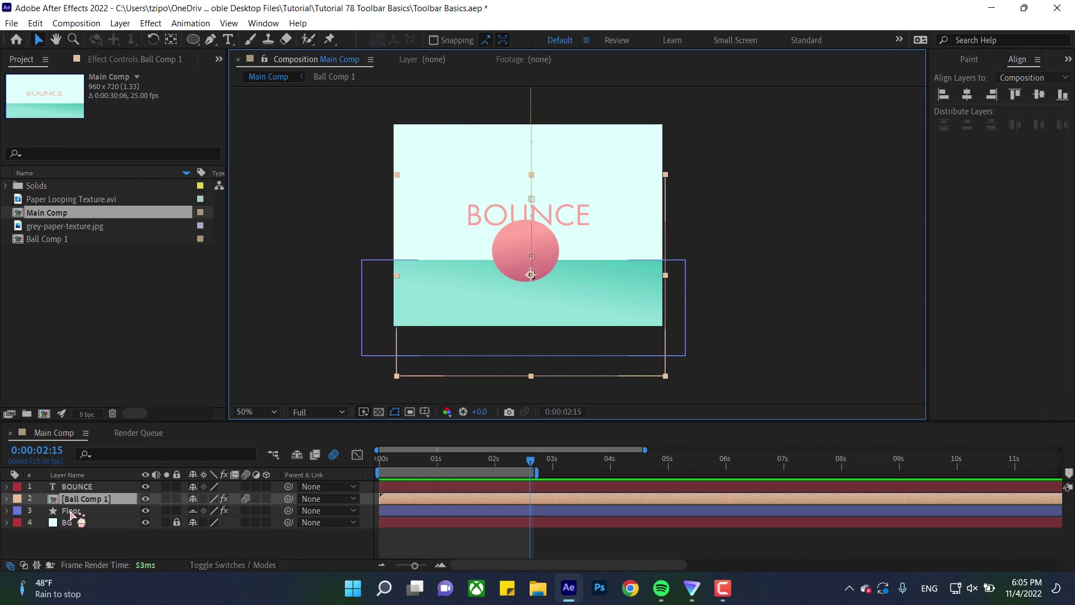
Select the Floor layer and drag it up, then back under the ball.
click(71, 510)
mouse_move(366, 314)
mouse_down()
mouse_move(364, 263)
mouse_move(409, 266)
mouse_move(434, 283)
mouse_move(447, 268)
mouse_up()
drag(411, 279, 345, 327)
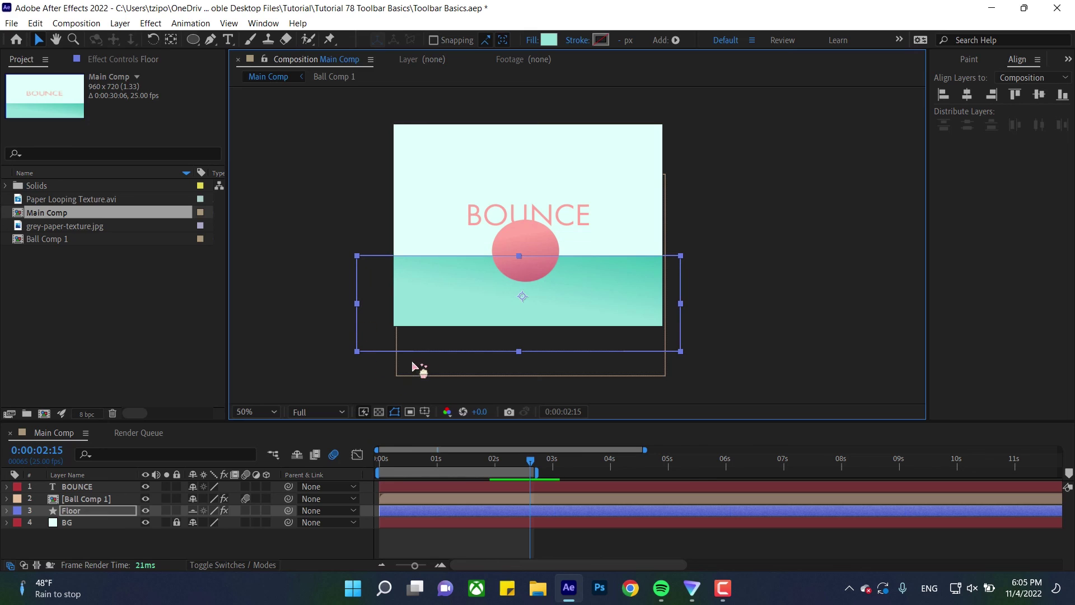